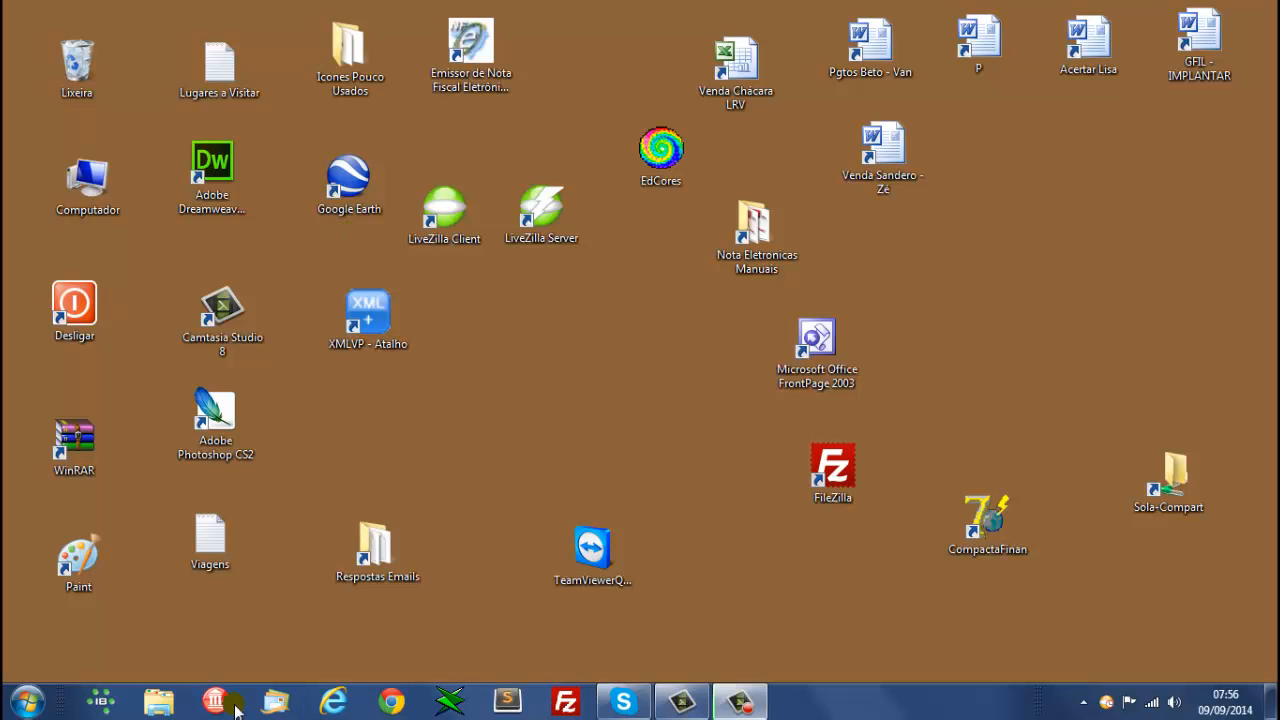
Run the InstalaGFIL installer from the Apagavel folder on drive C:.
double_click(88, 208)
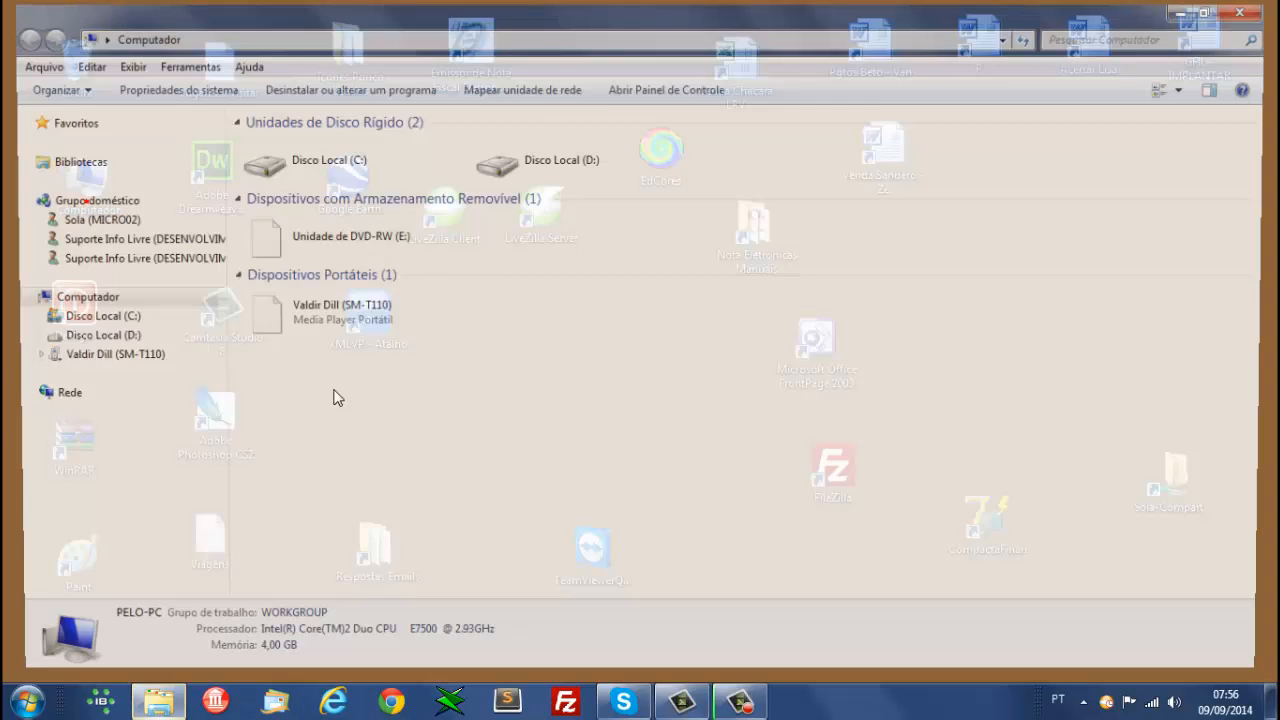
left_click(112, 320)
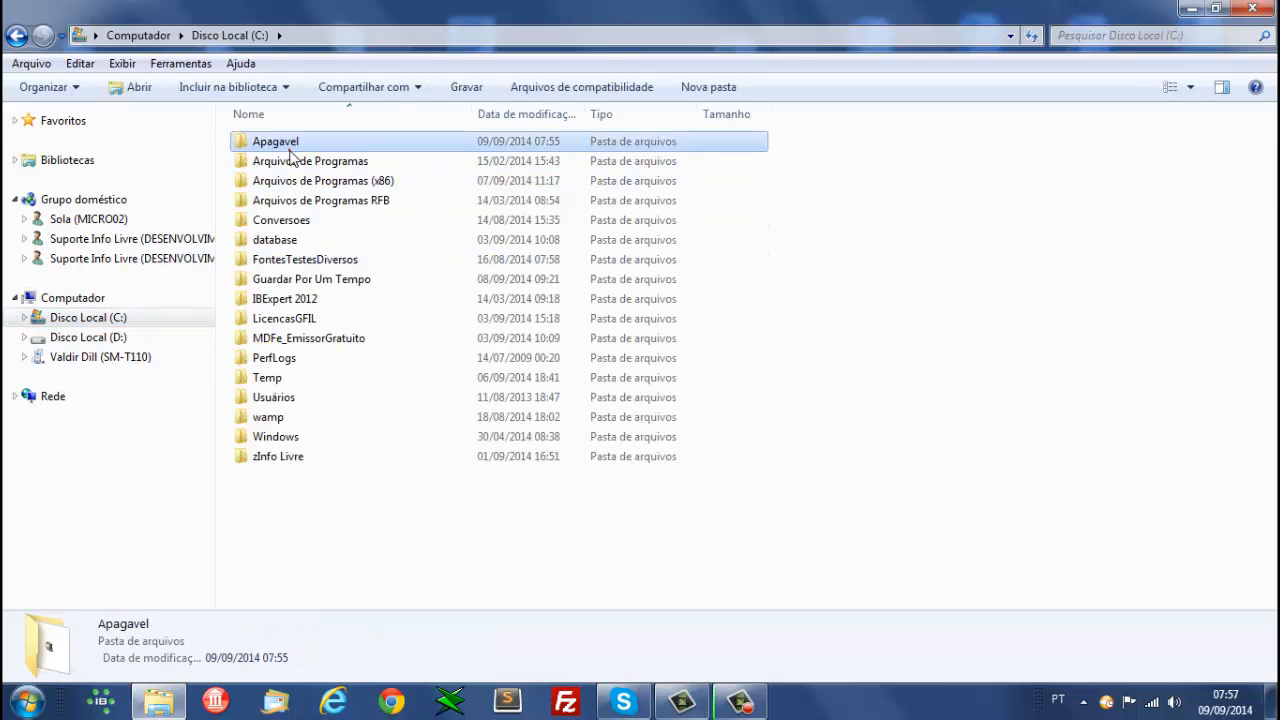
double_click(280, 143)
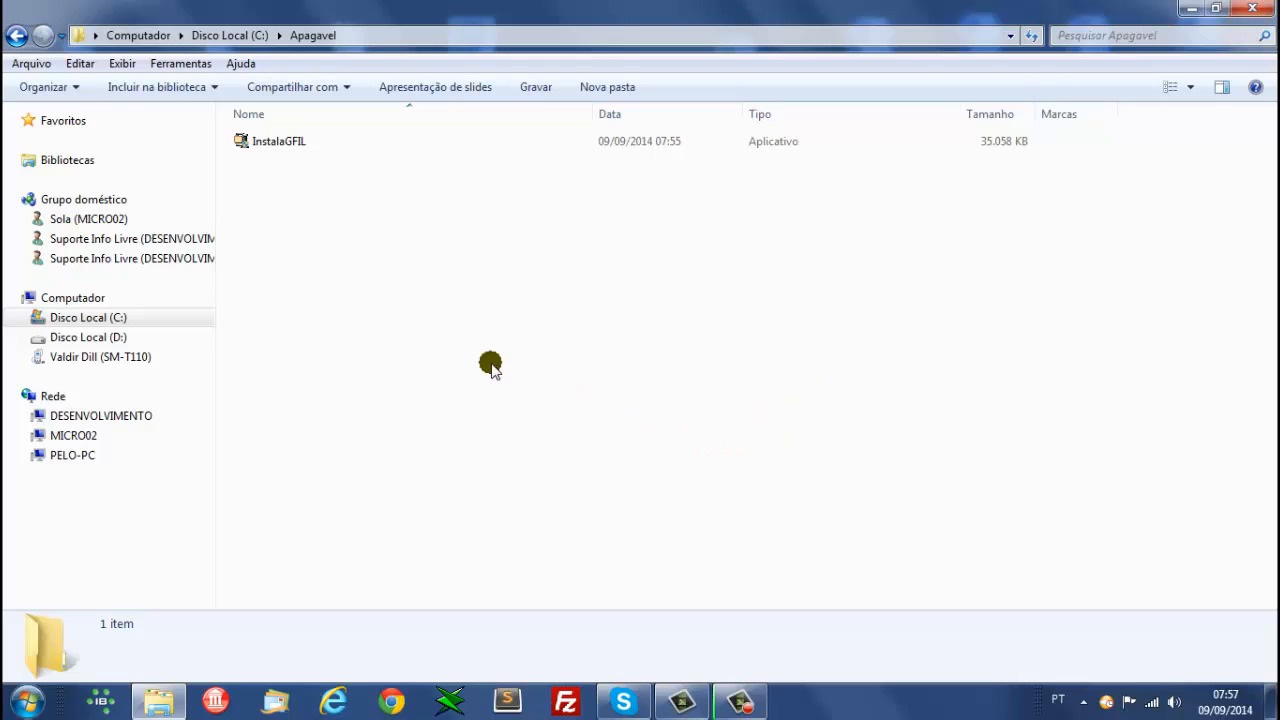
right_click(272, 140)
left_click(386, 165)
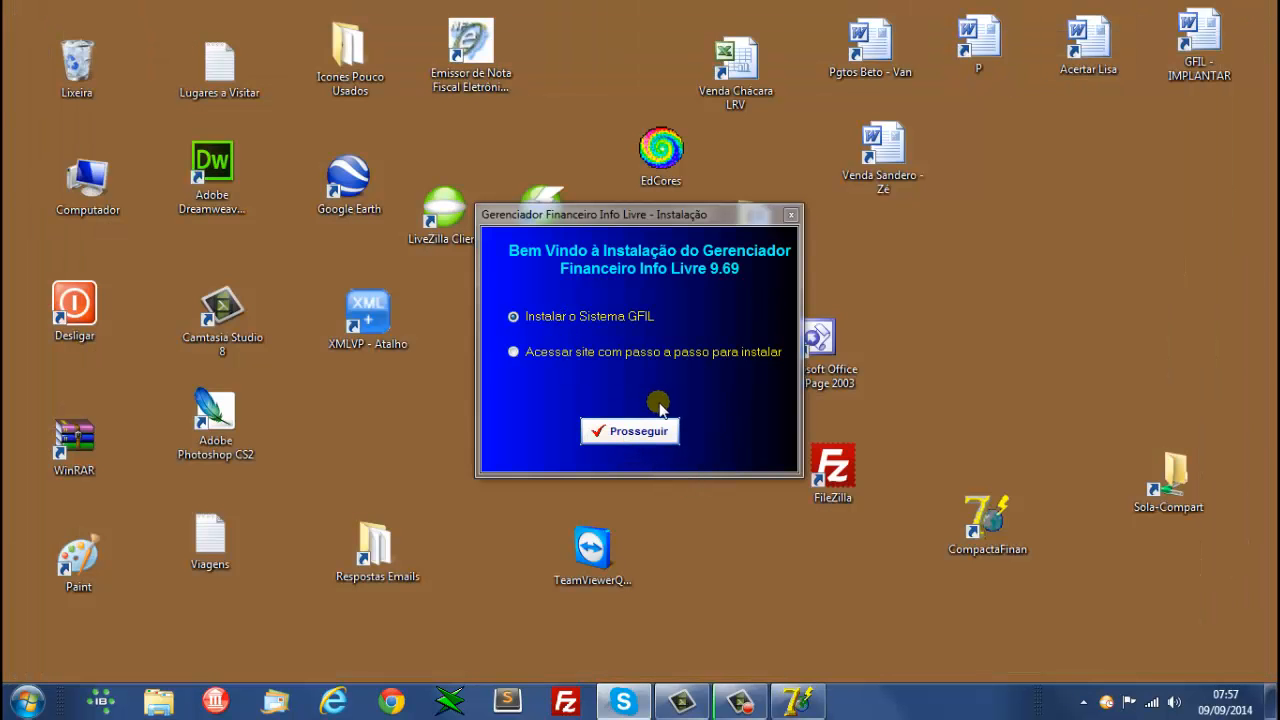
Proceed with installing the GFIL system and accept its terms of use.
left_click(621, 436)
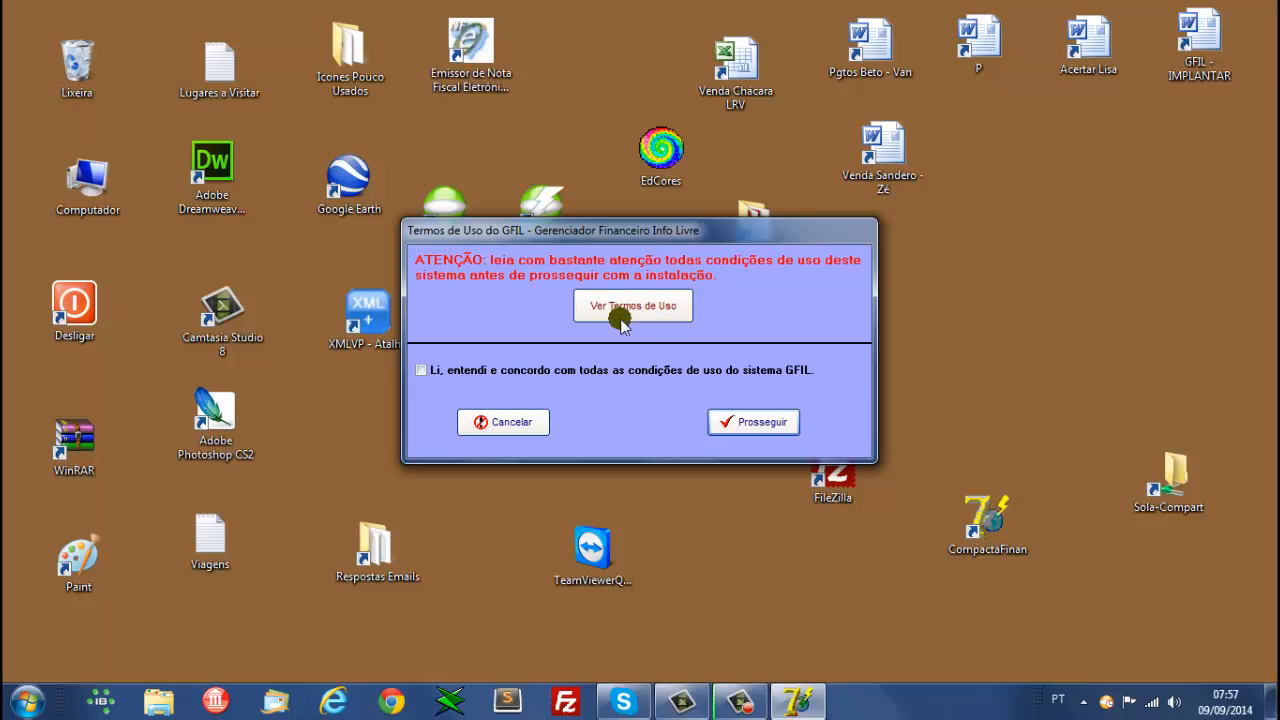
left_click(421, 370)
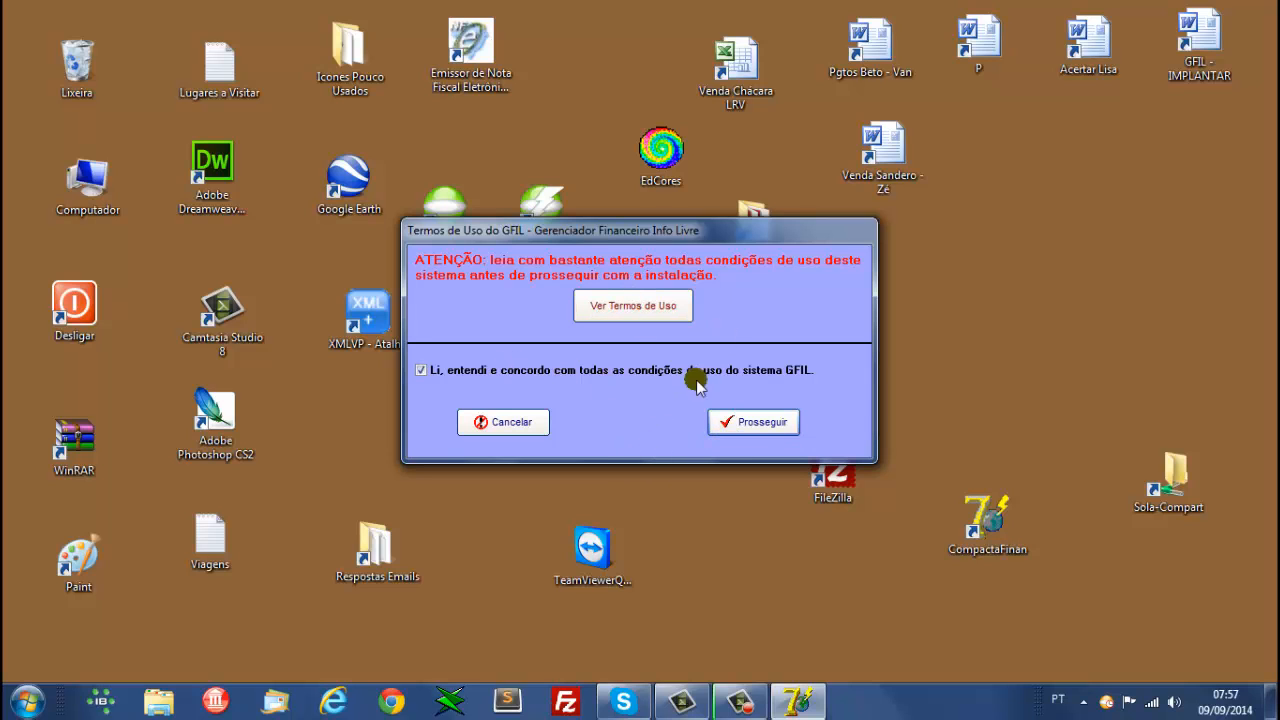
left_click(759, 424)
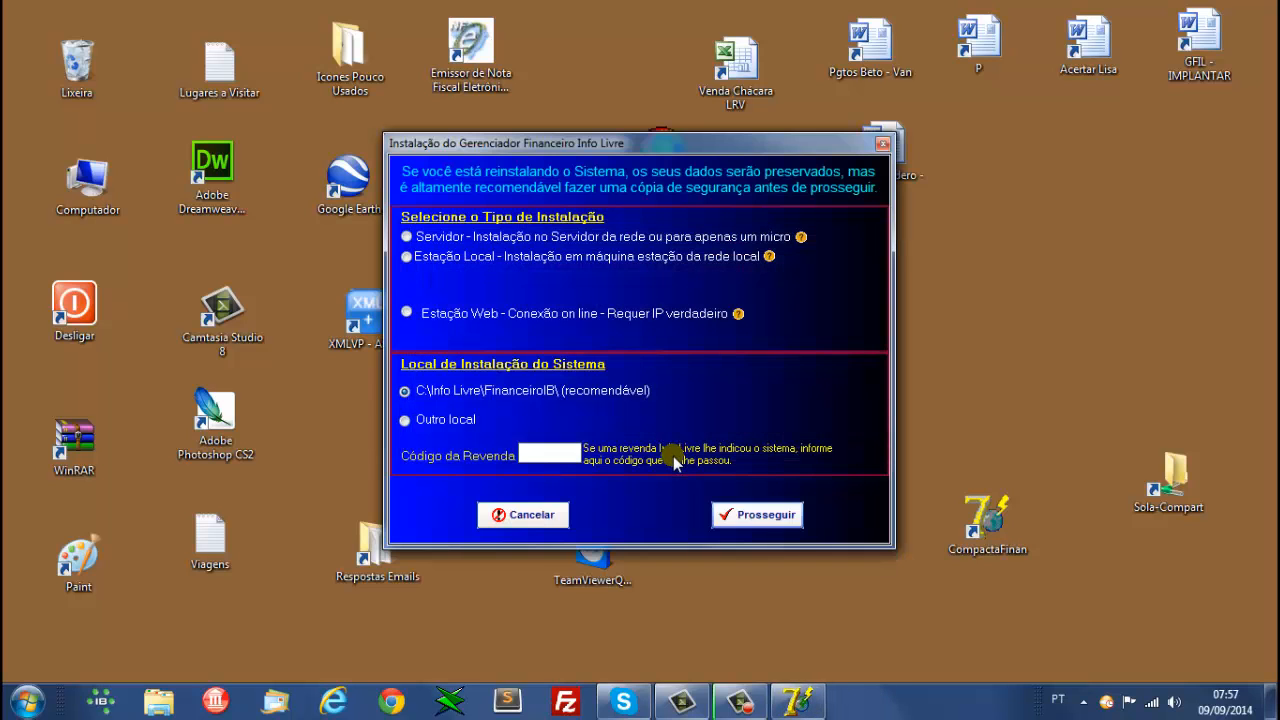
Install as Estação Local with DESENVOLVIMENTO as the GFIL server, keeping the recommended location and leaving the reseller code empty.
left_click(408, 258)
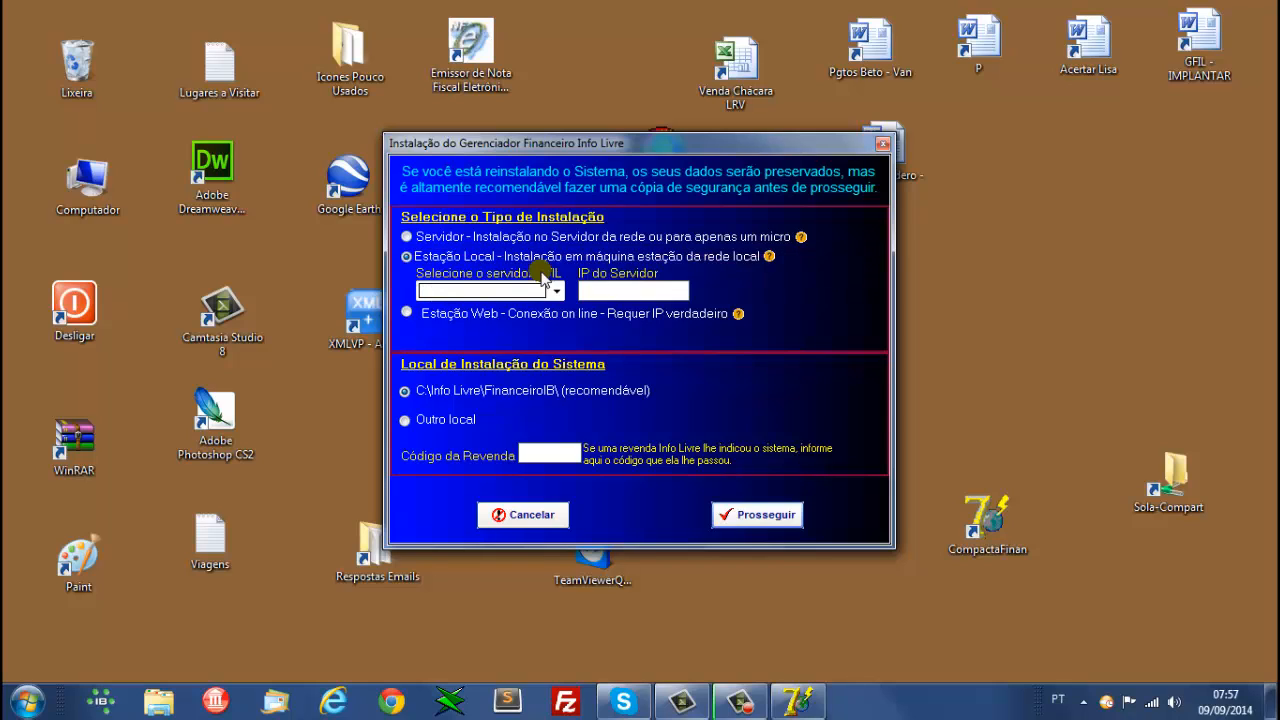
left_click(488, 291)
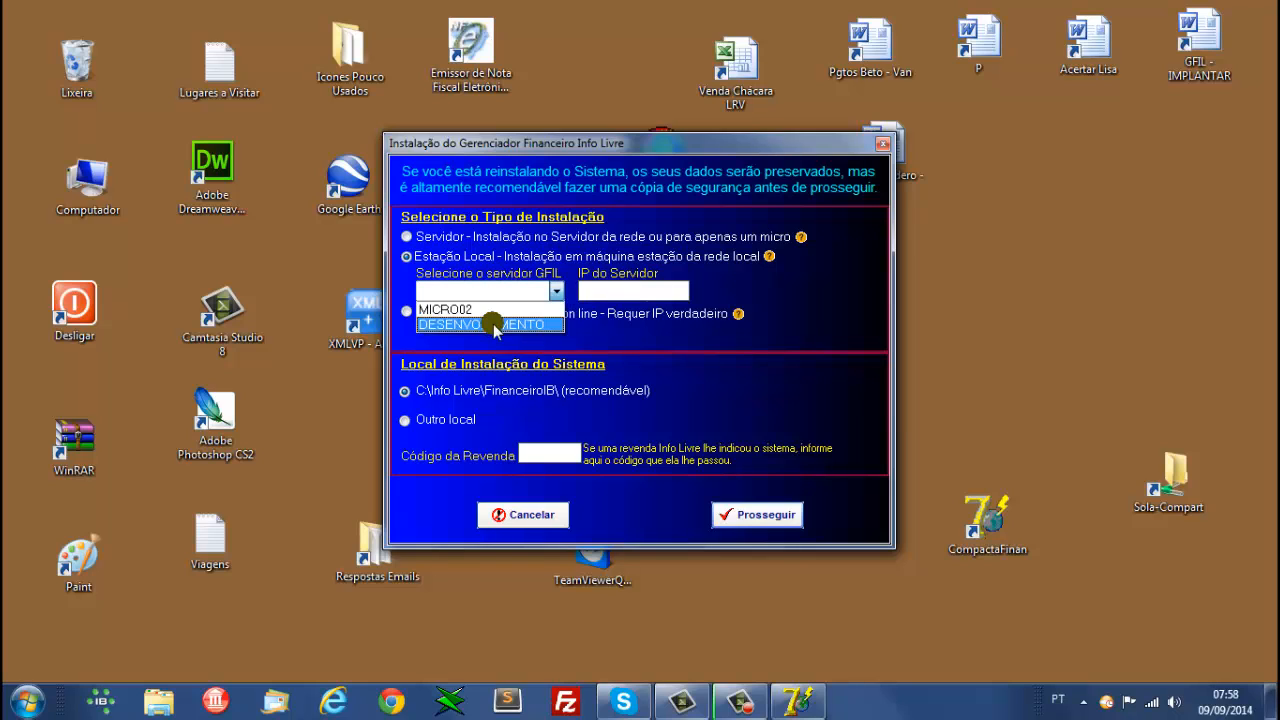
left_click(488, 328)
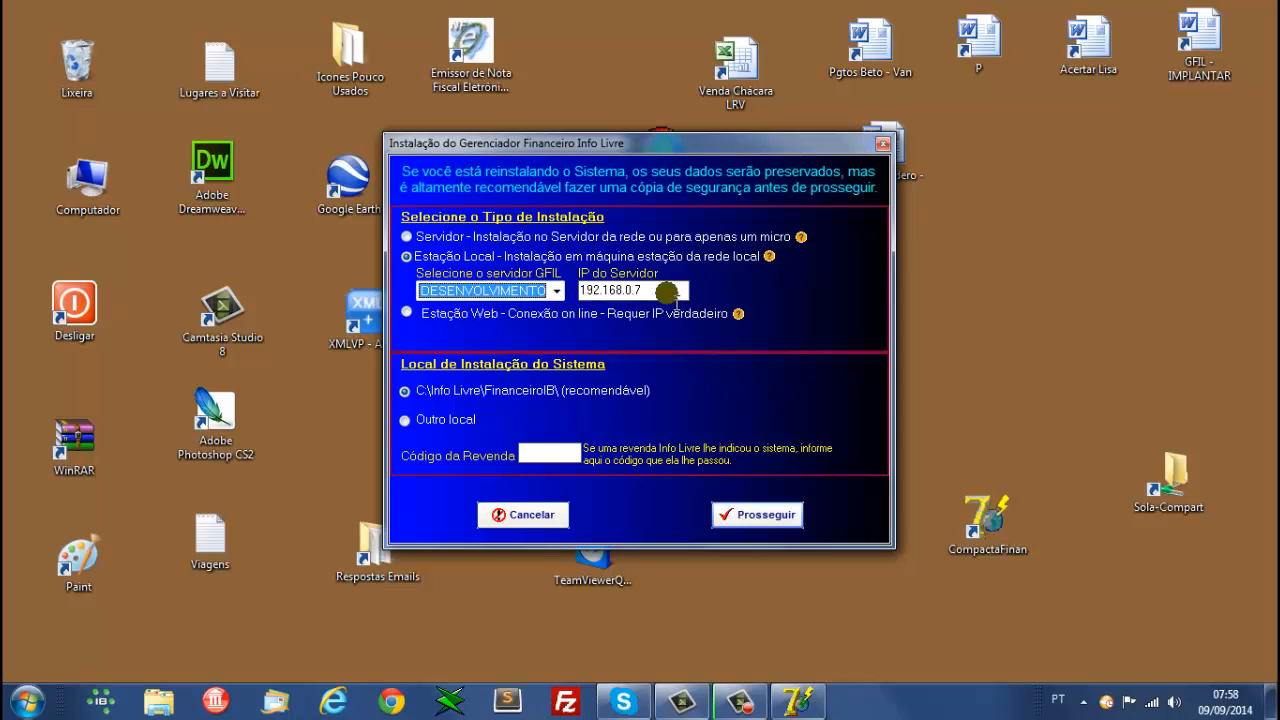
left_click(665, 290)
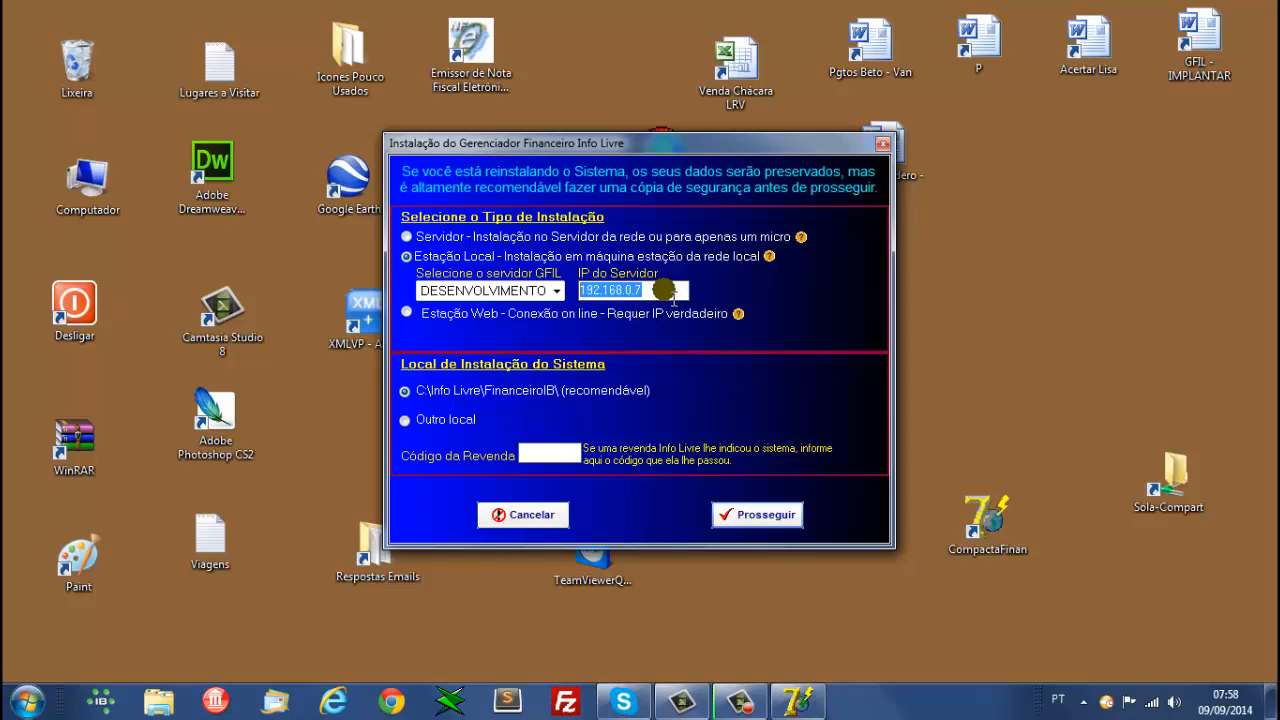
left_click(545, 452)
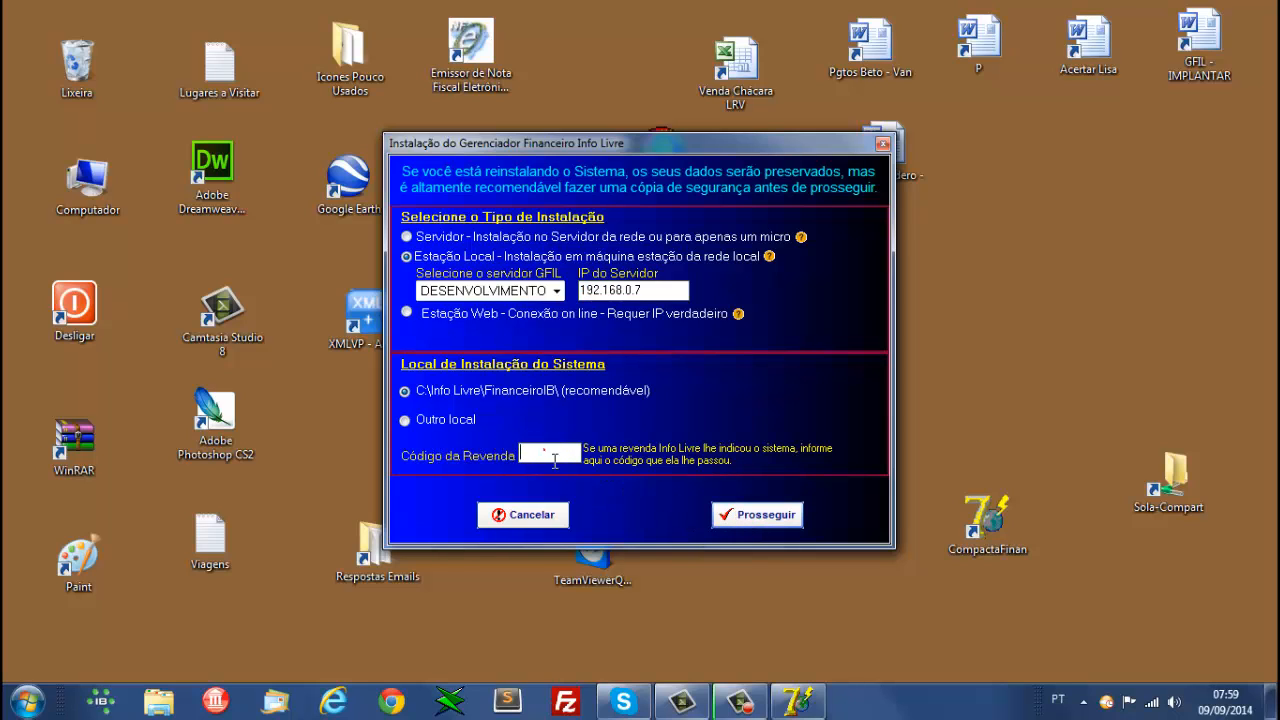
left_click(753, 515)
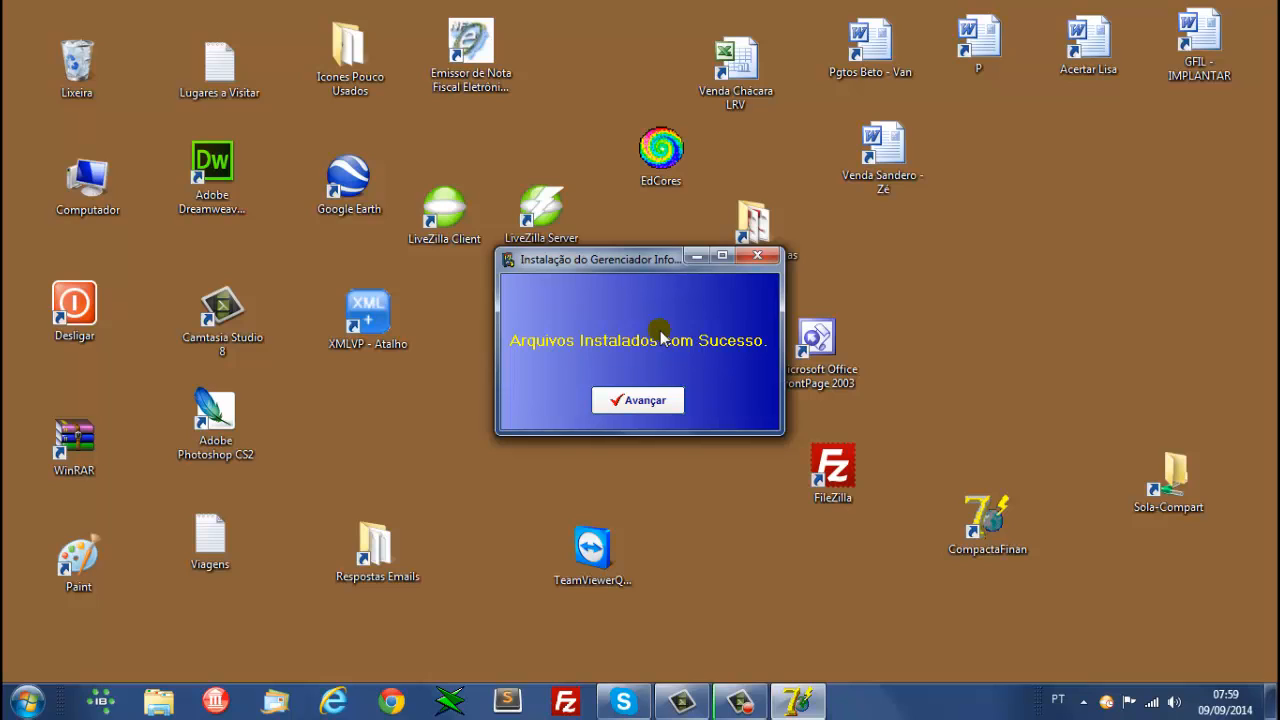
Finish the installer and move the new Gerenciador Financeiro shortcut to the empty desktop area above TeamViewer.
left_click(646, 400)
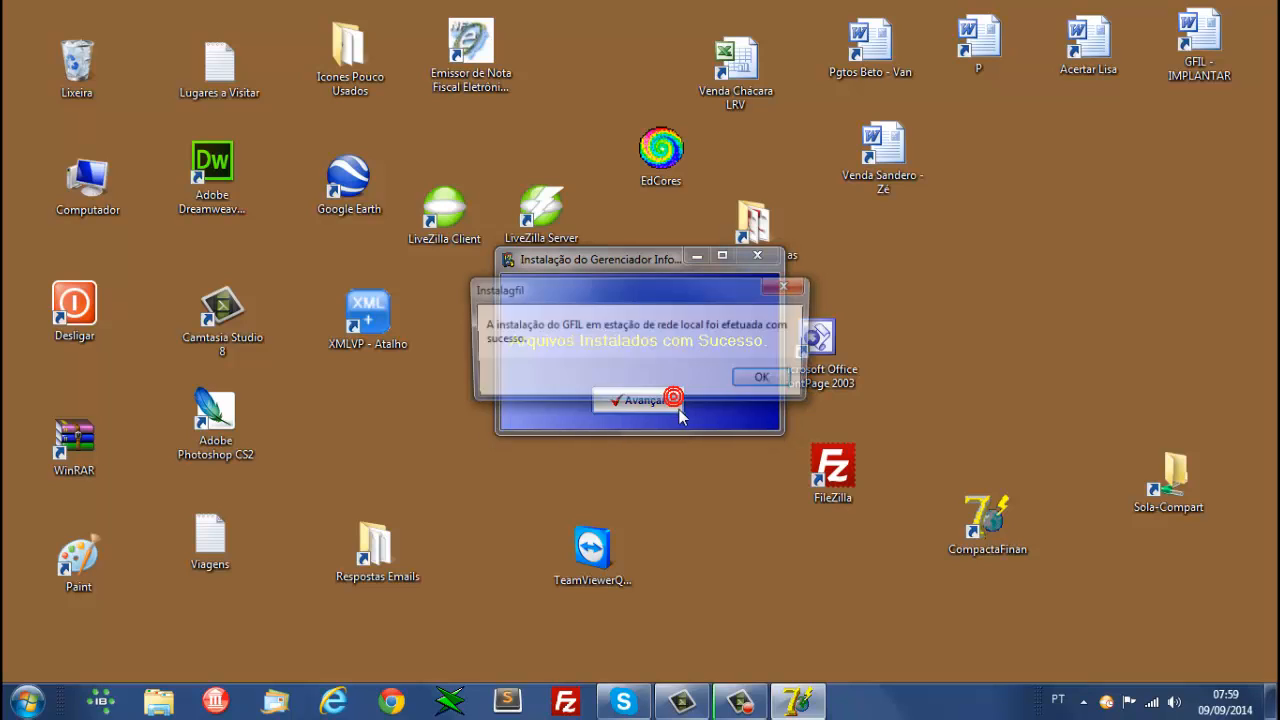
left_click(768, 381)
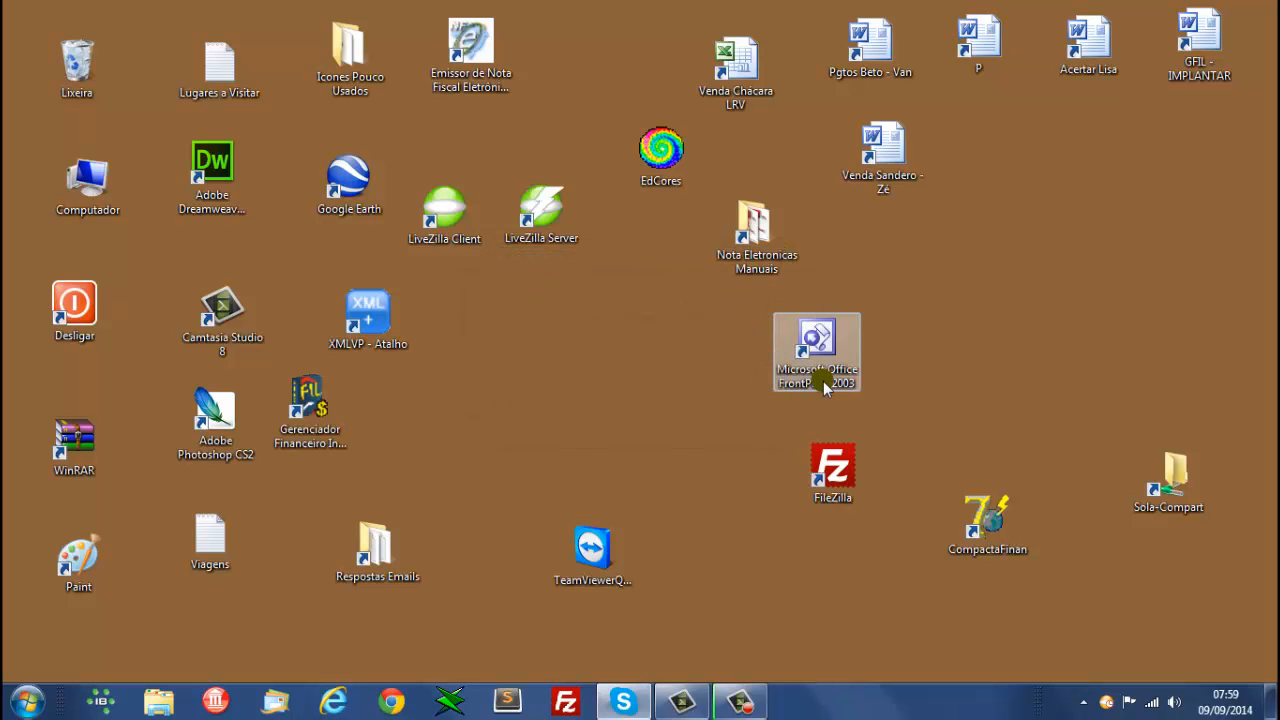
left_click_drag(320, 422, 528, 428)
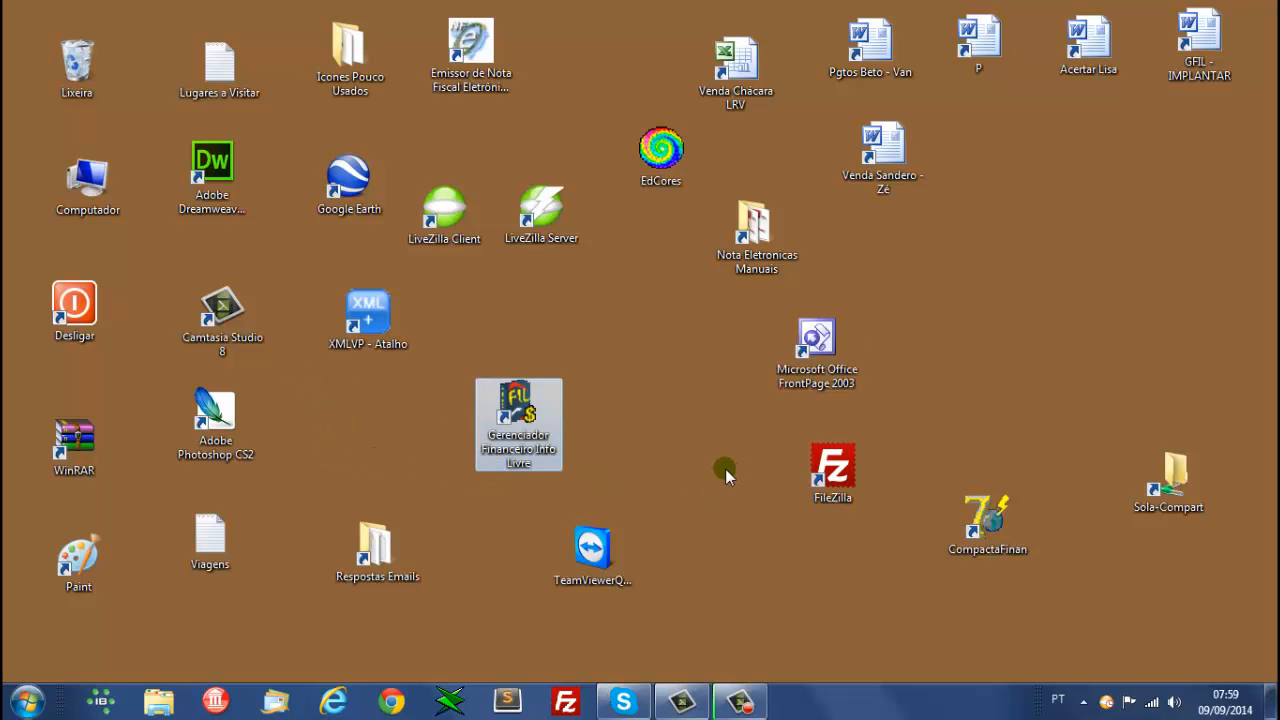
Examine the installed files in C:\Info Livre\FinanceiroIB, then close the folder window.
double_click(88, 188)
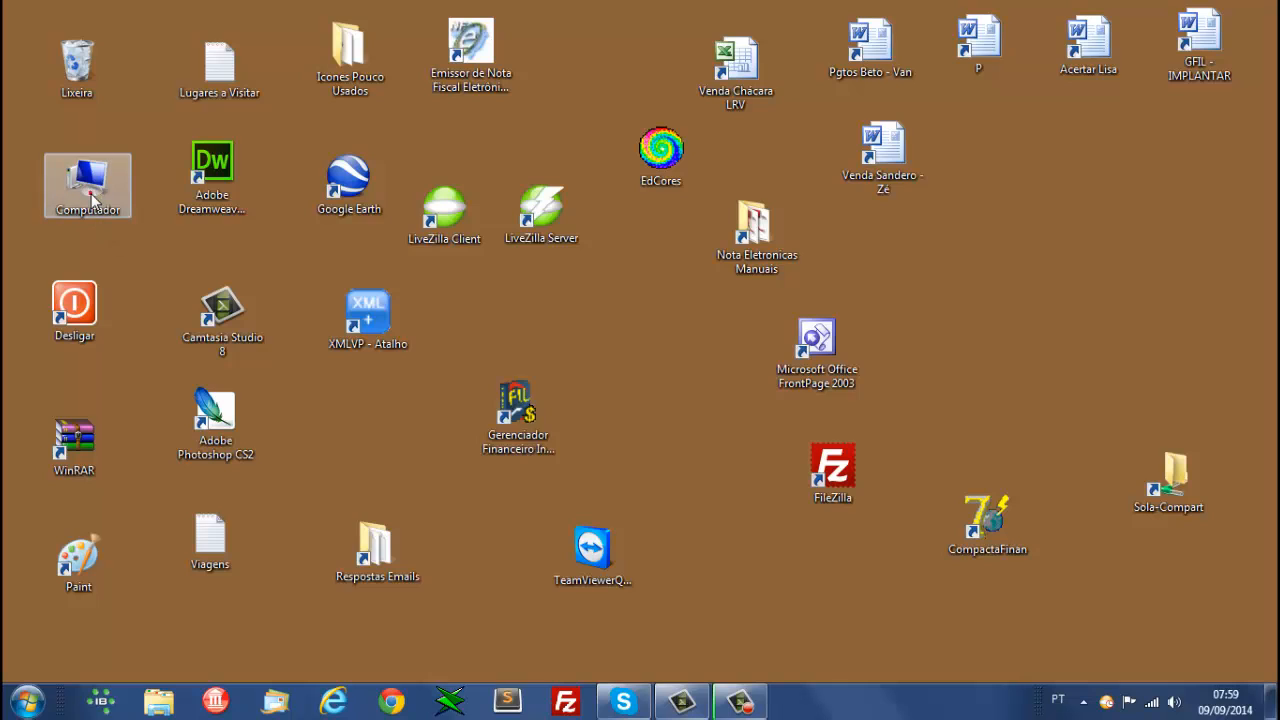
left_click(65, 320)
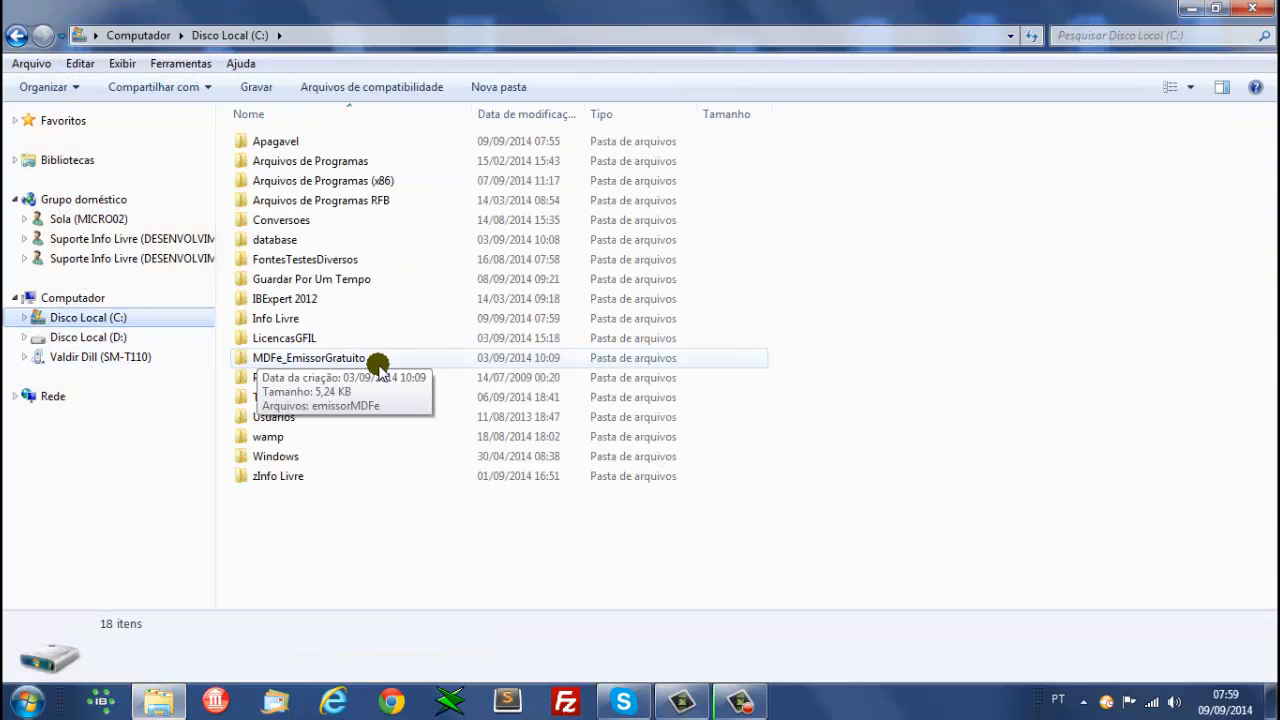
left_click(275, 320)
double_click(275, 320)
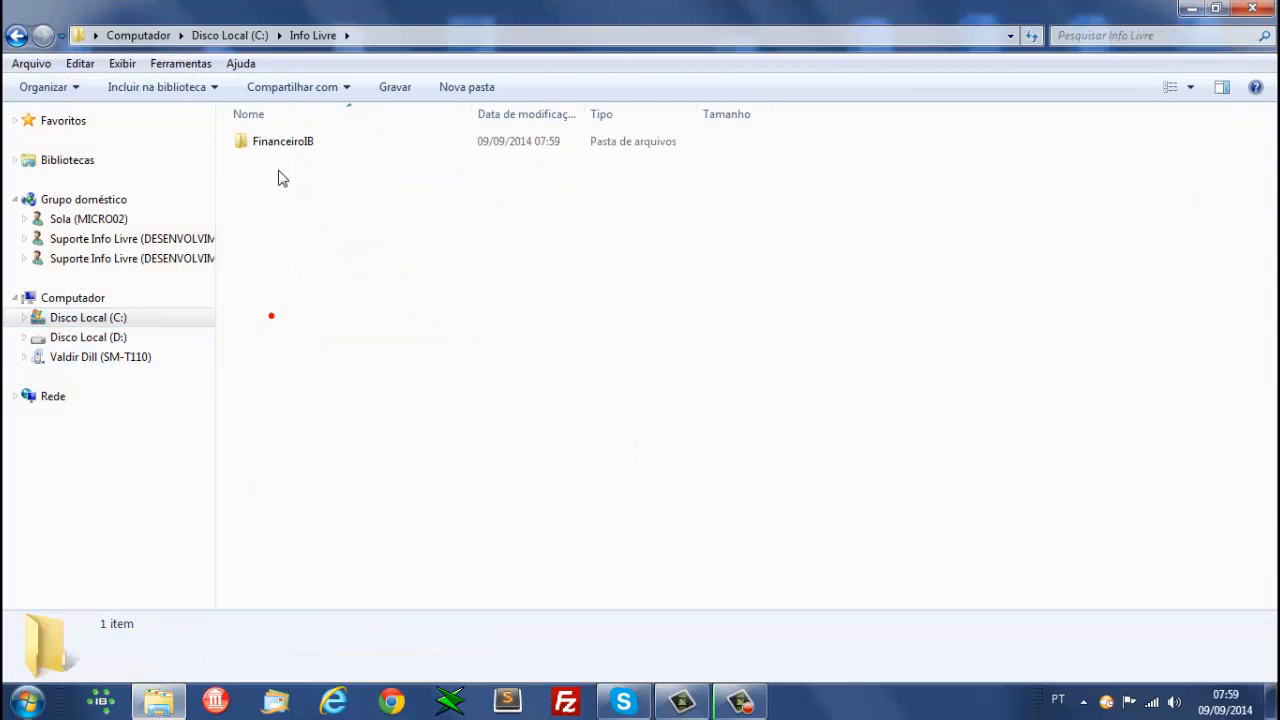
double_click(277, 141)
left_click(401, 161)
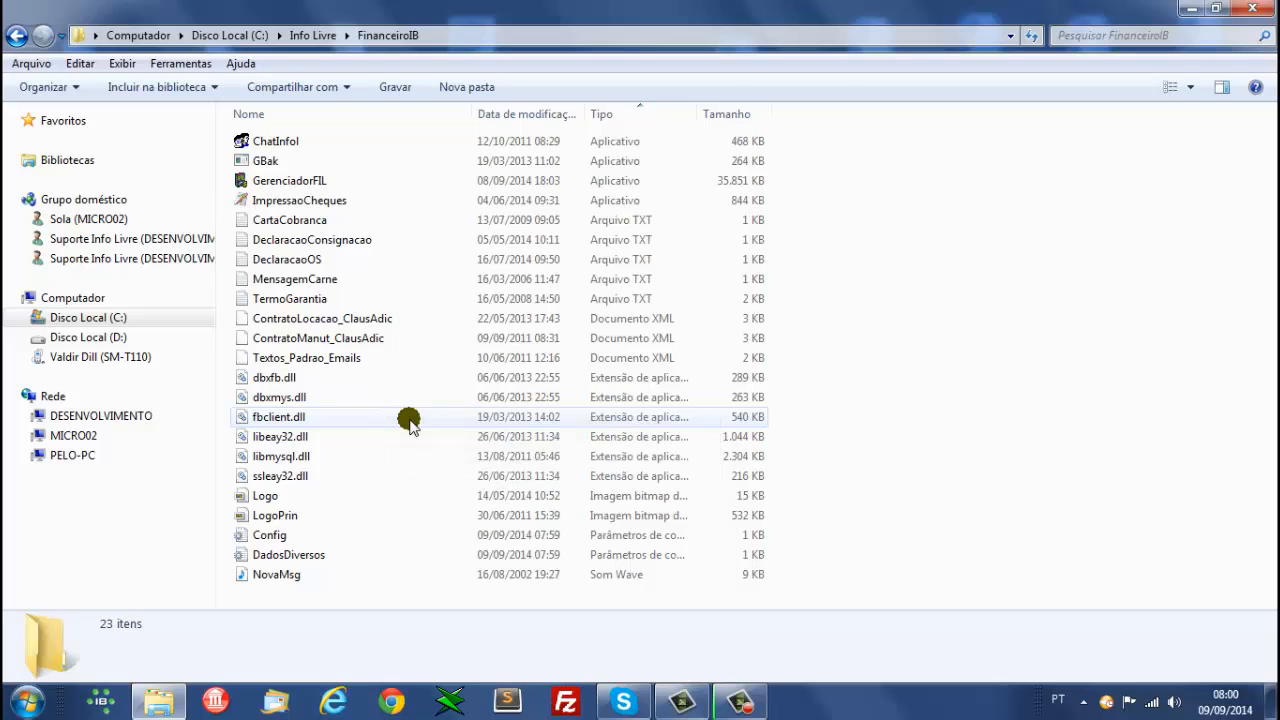
mouse_move(409, 421)
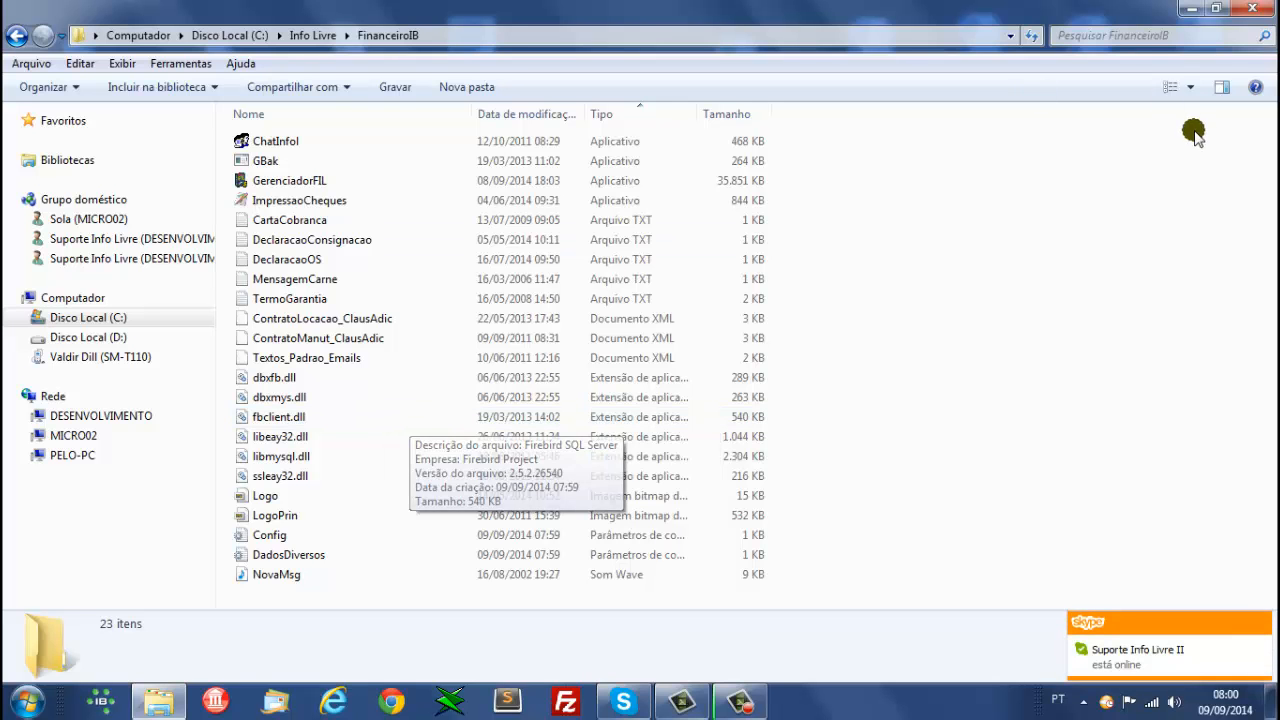
left_click(1271, 5)
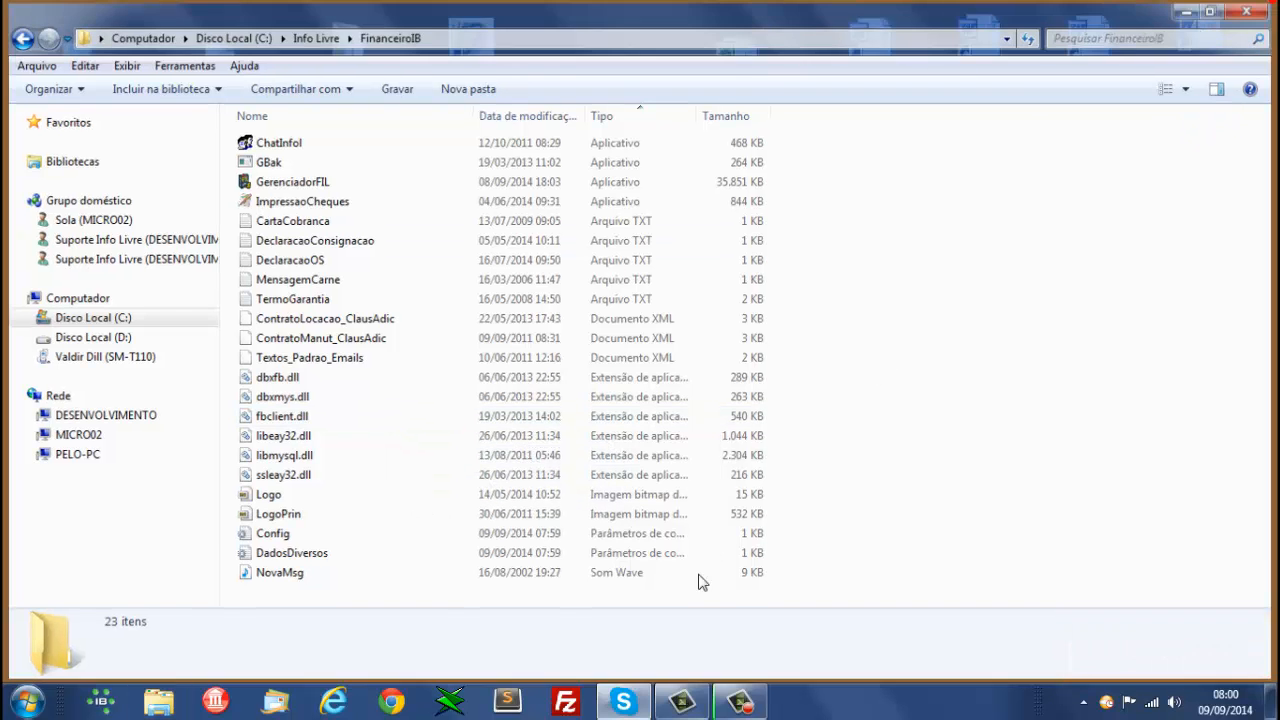
Launch Gerenciador Financeiro Info Livre and review the server IP and installation folder in its database connection parameters, then return to the login form.
double_click(526, 453)
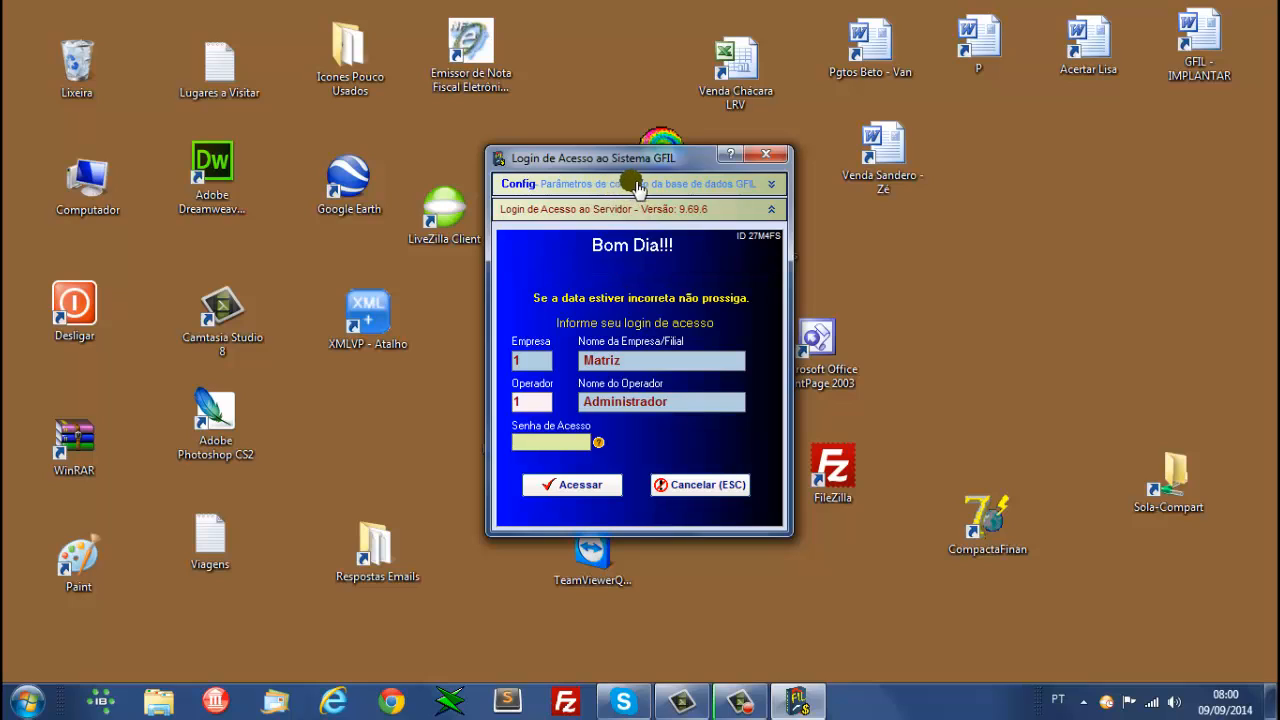
left_click(722, 186)
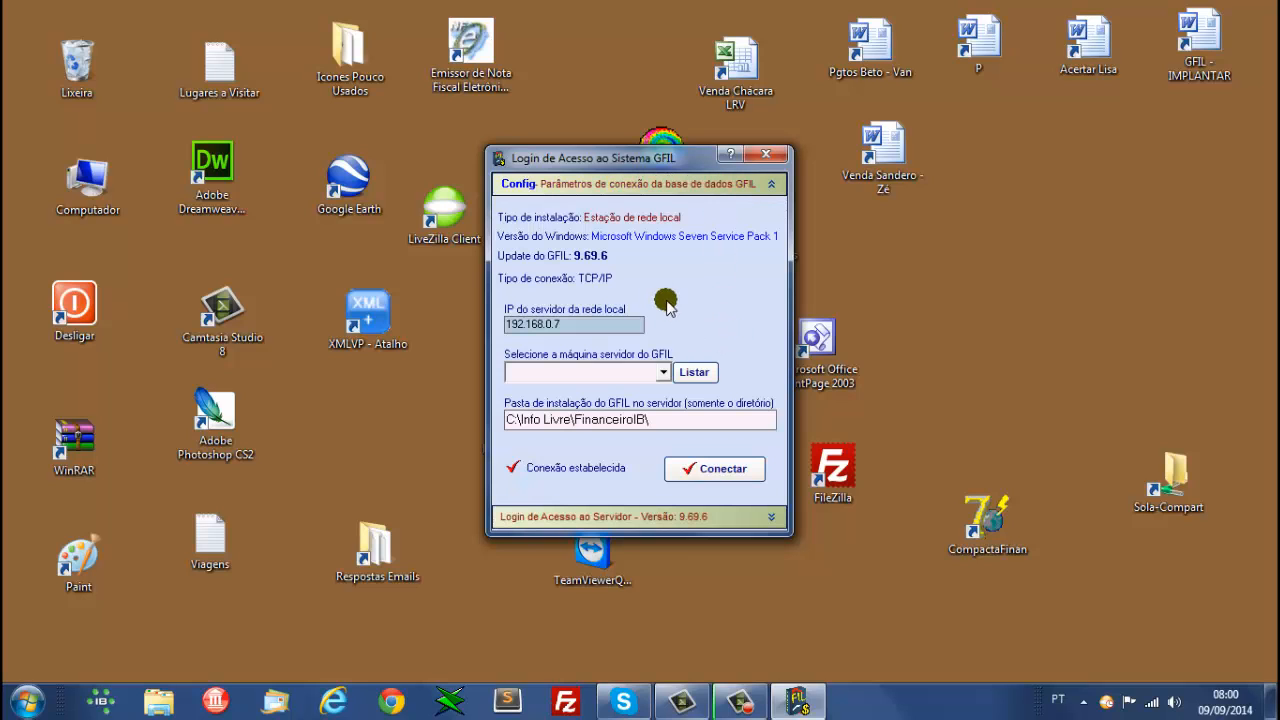
left_click(700, 186)
left_click(700, 186)
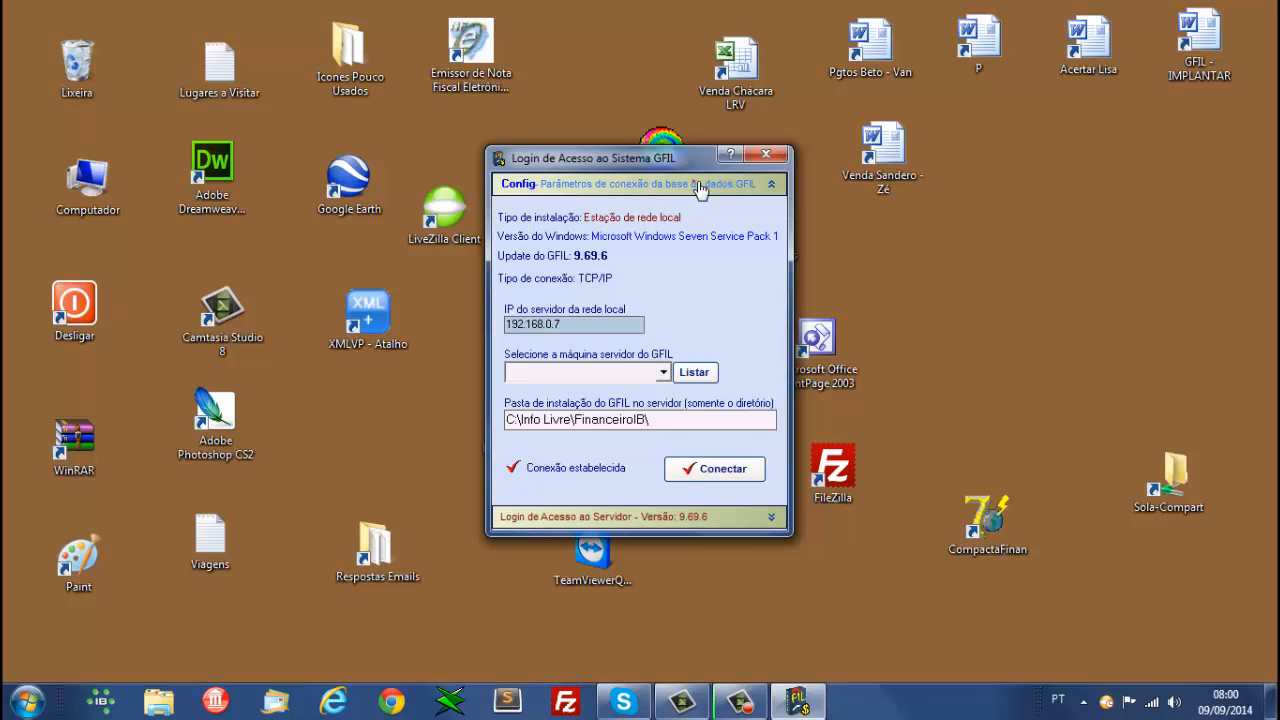
left_click(699, 186)
left_click(699, 186)
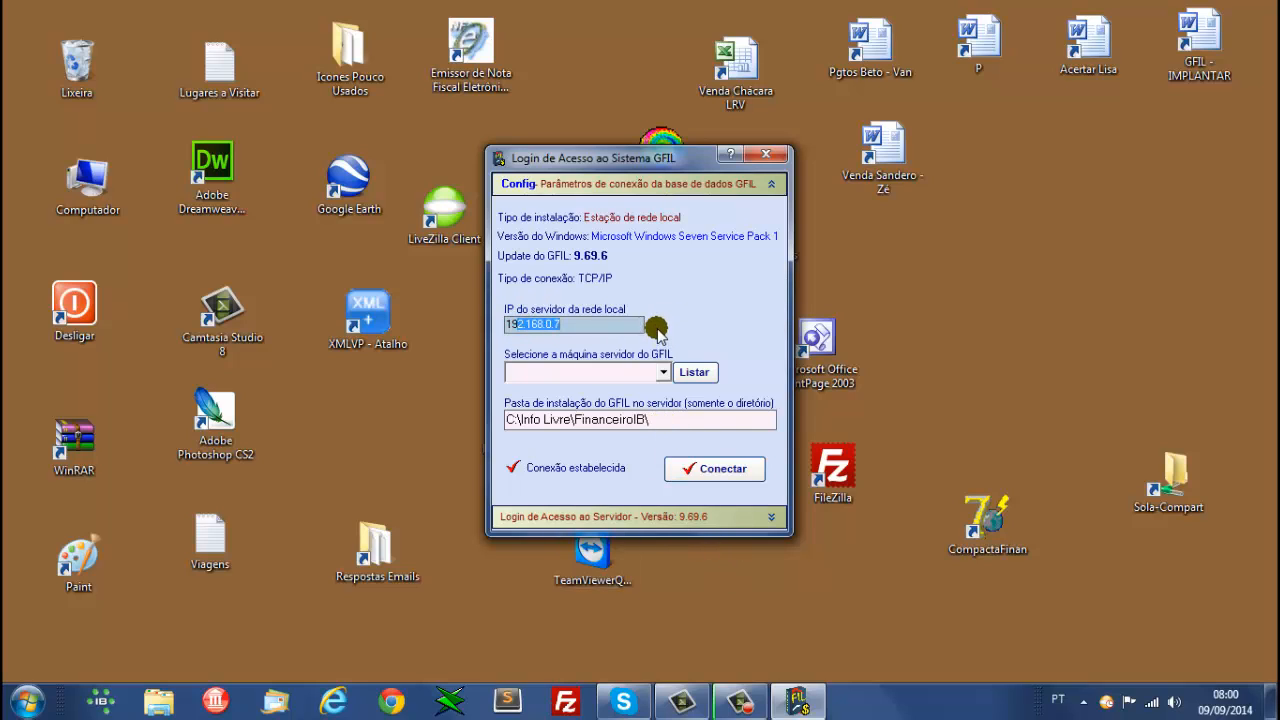
left_click(653, 419)
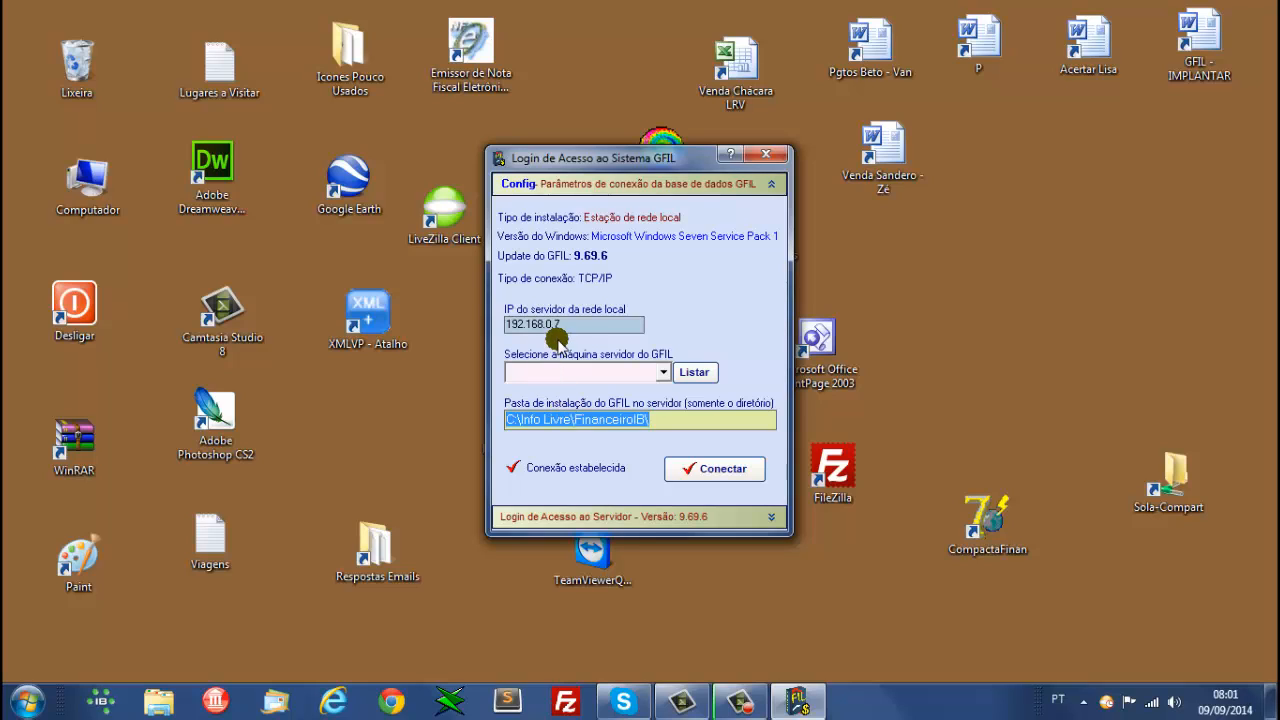
left_click_drag(572, 328, 428, 330)
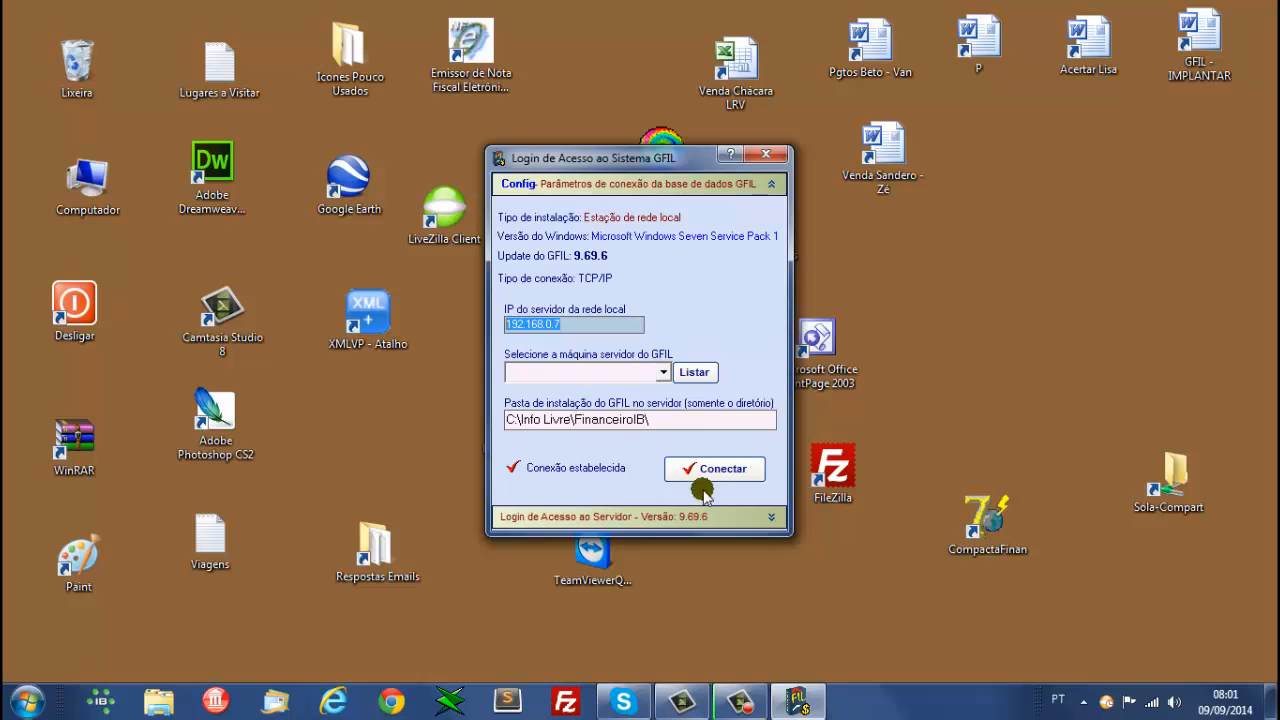
left_click(636, 184)
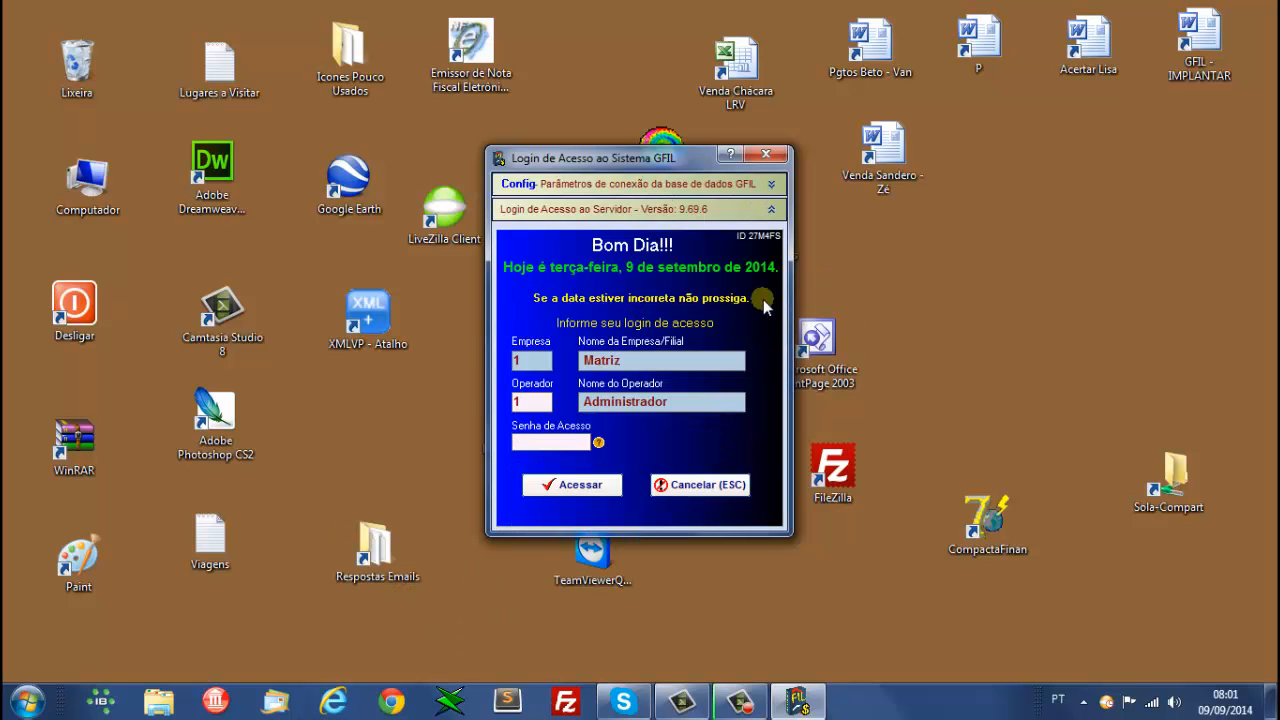
Log in as operator 1 by entering the access password, and acknowledge the default-password notice.
left_click(563, 443)
type("***")
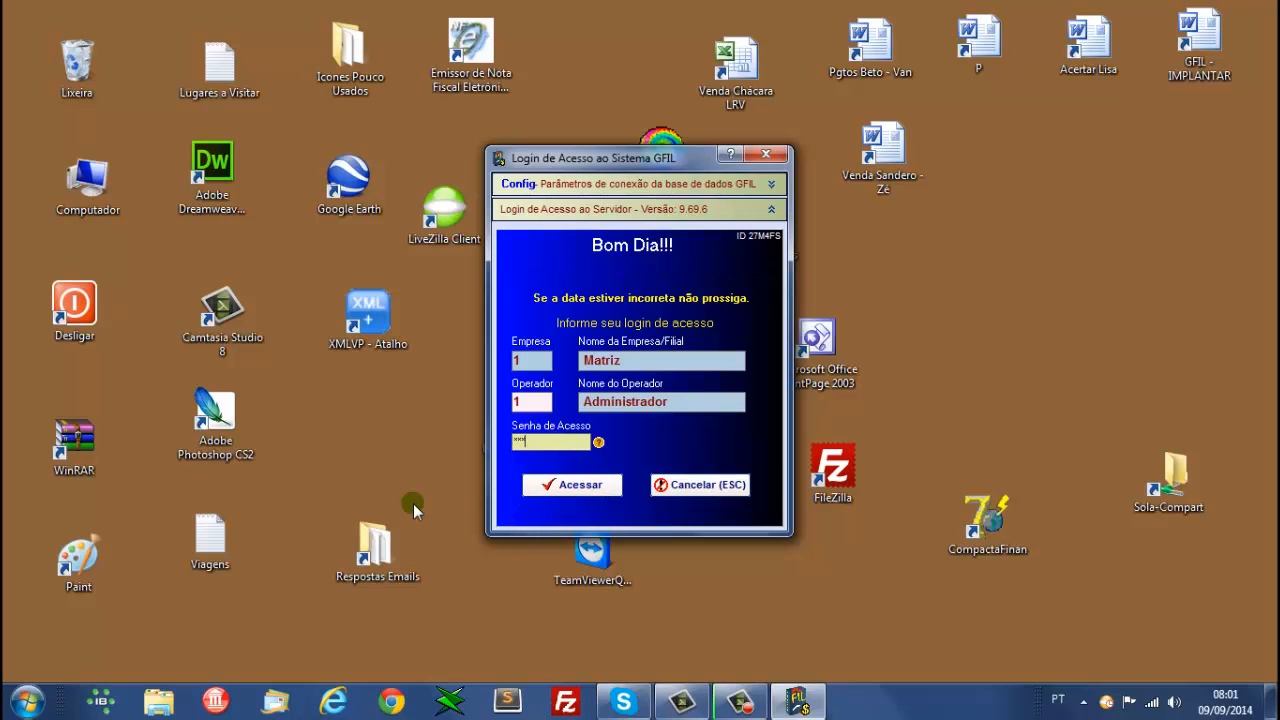
type("***")
left_click(583, 484)
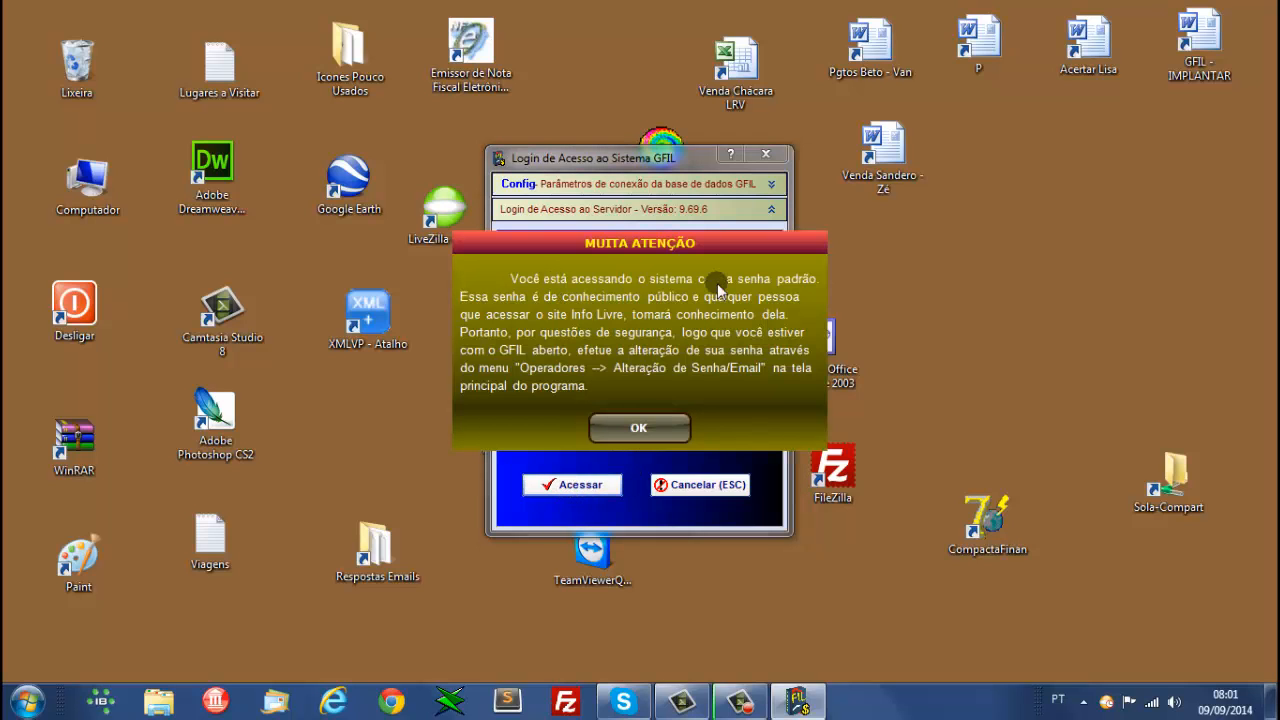
left_click(658, 427)
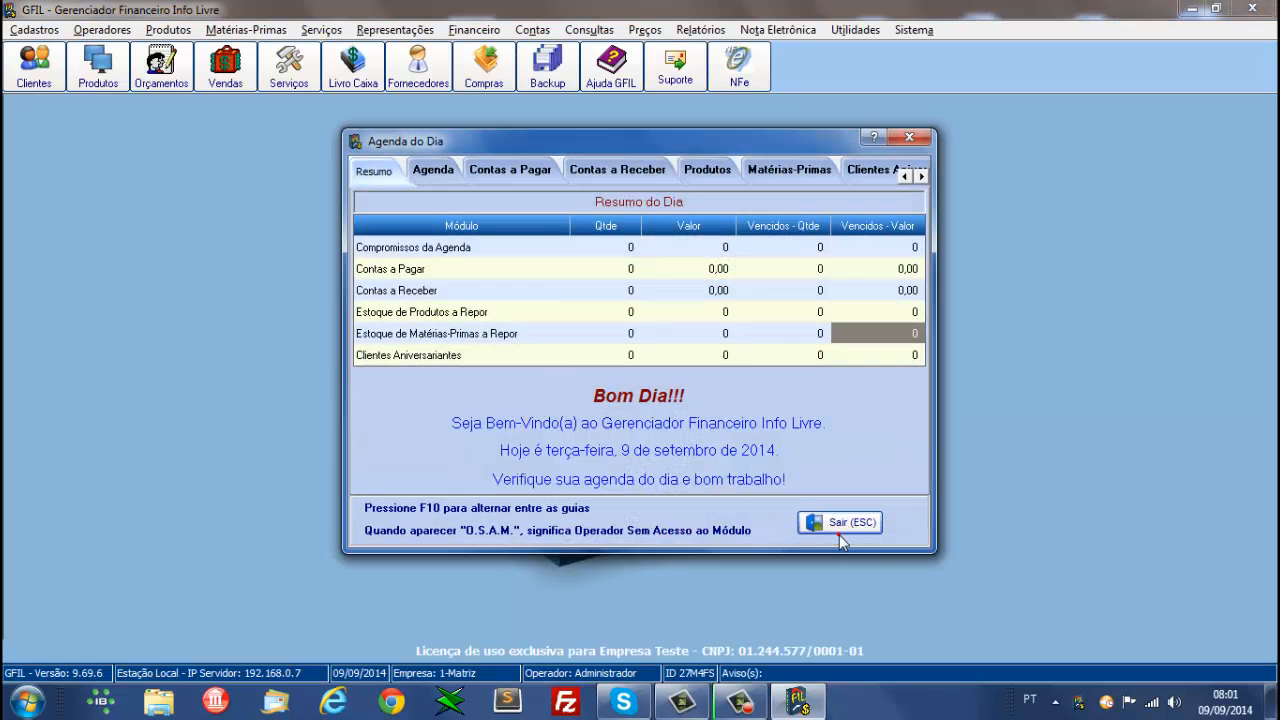
Close the daily agenda and the general system summary to reach the main GFIL screen.
left_click(838, 530)
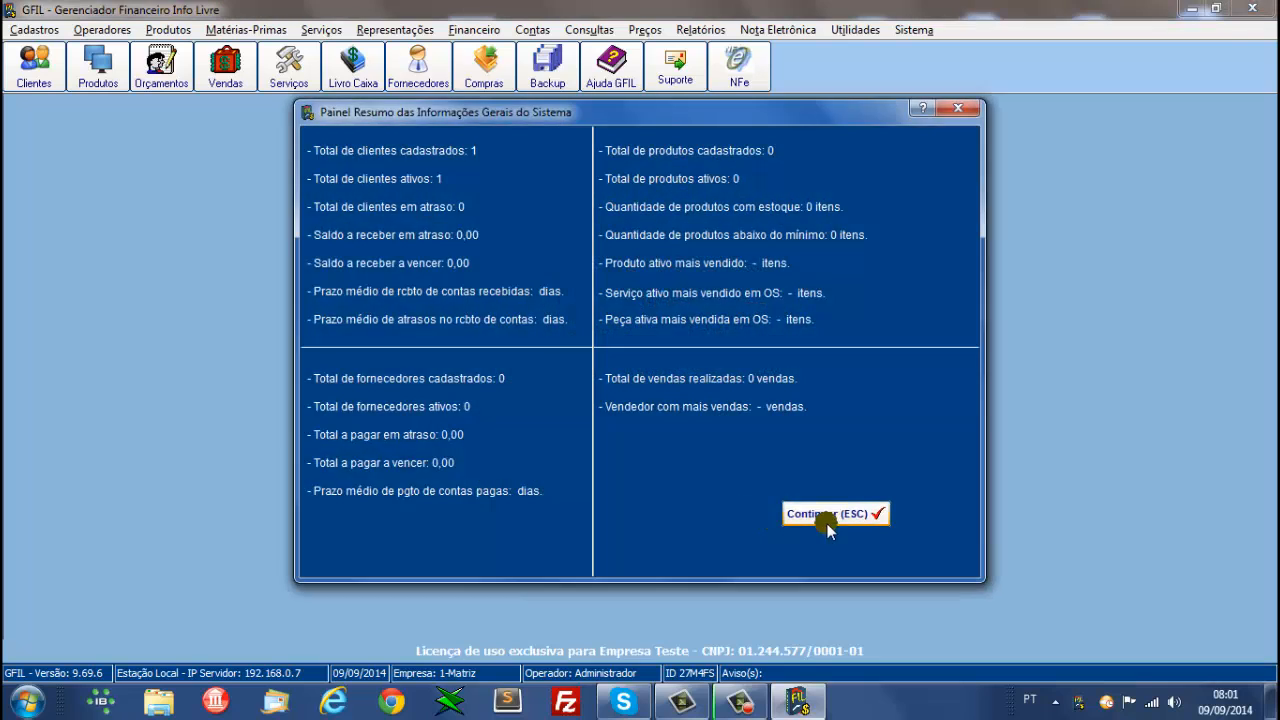
left_click(827, 515)
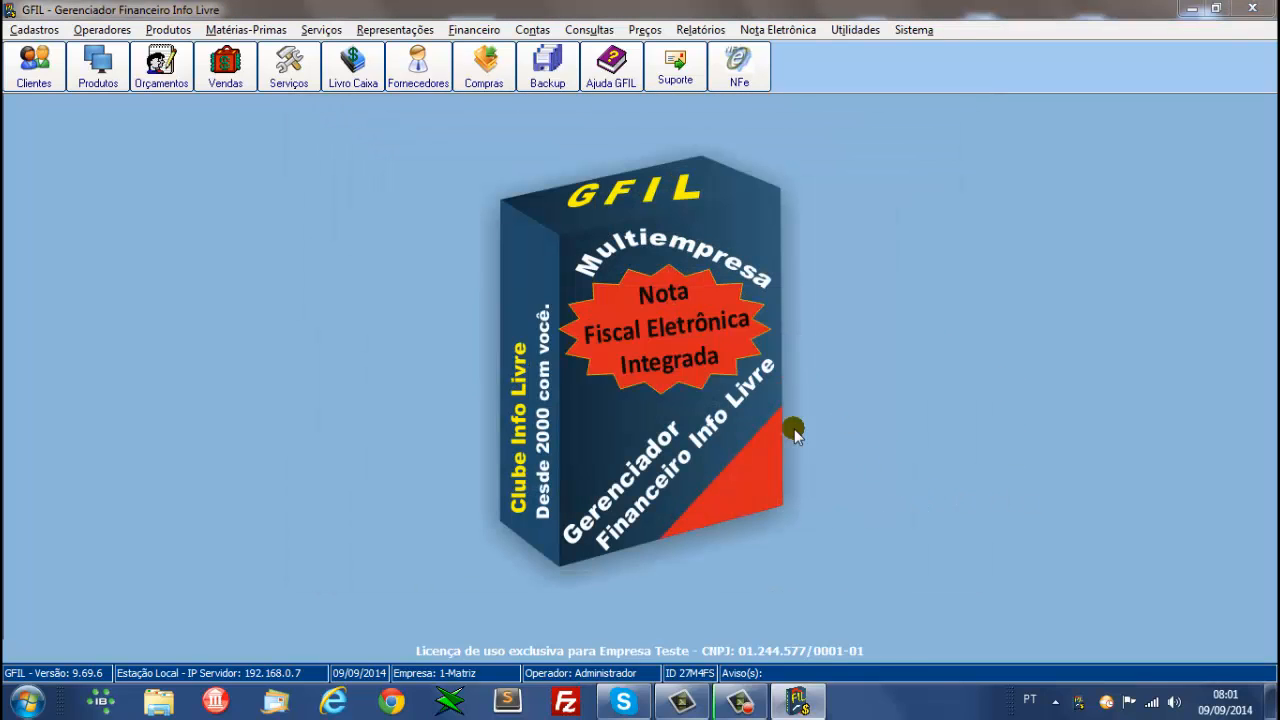
left_click(638, 460)
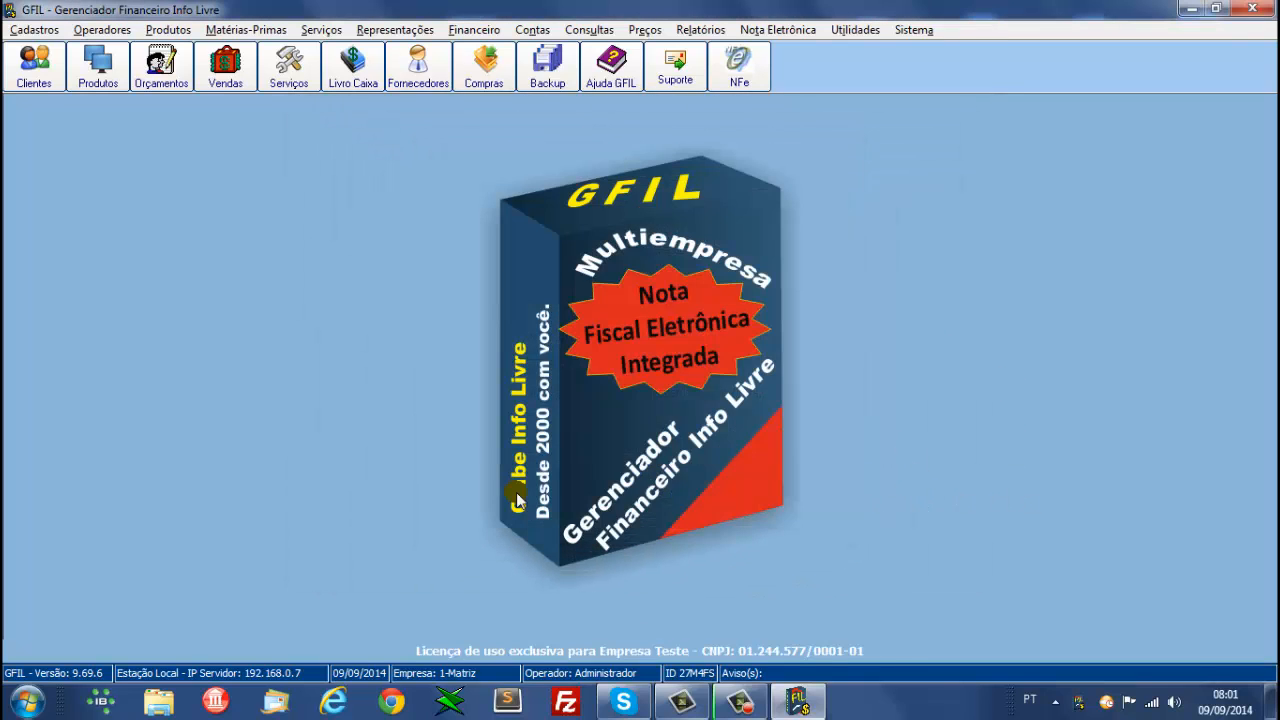